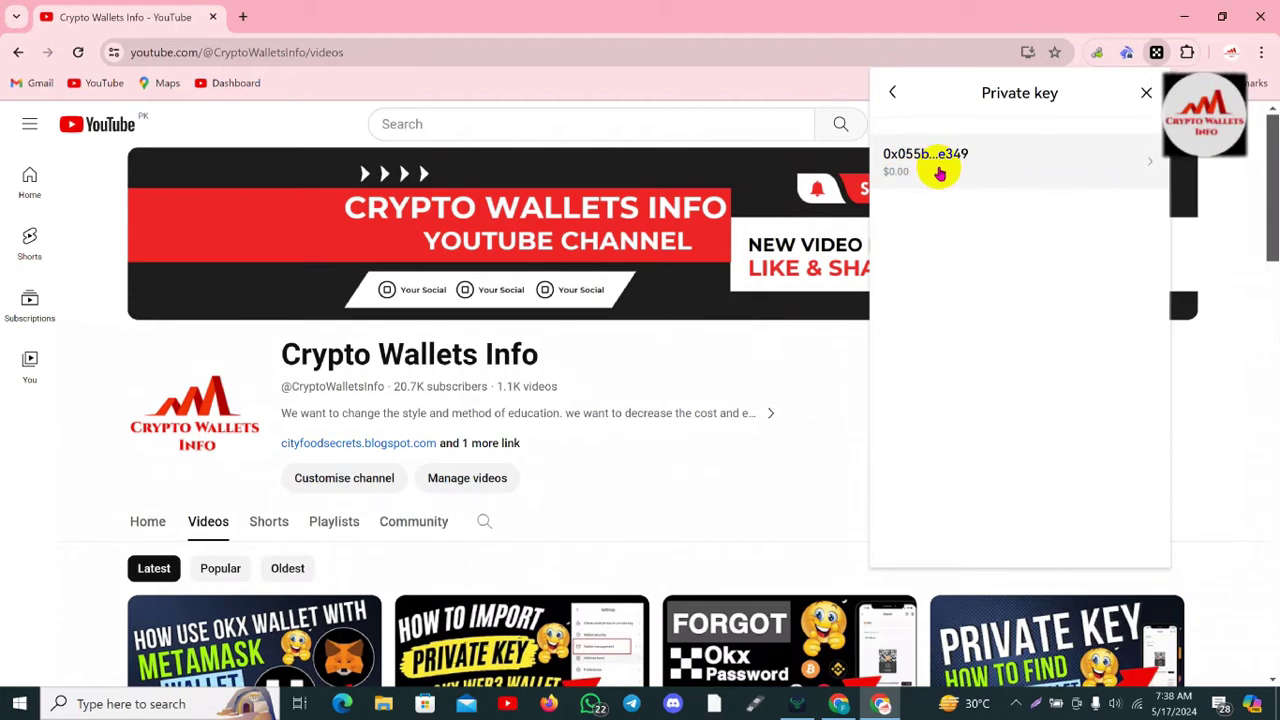
Step: Open the listed account's Starknet entry in the private key section and reveal its private key
{"action": "left_click", "coordinate": [994, 168]}
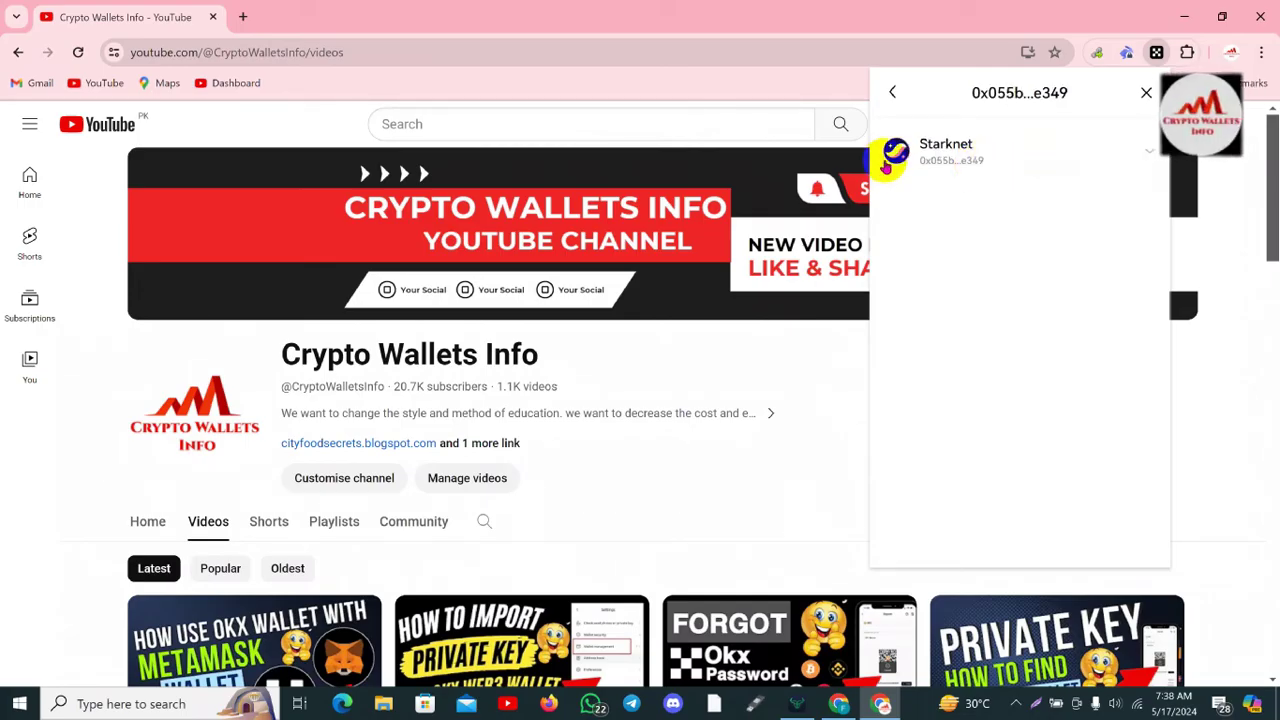
{"action": "left_click", "coordinate": [991, 168]}
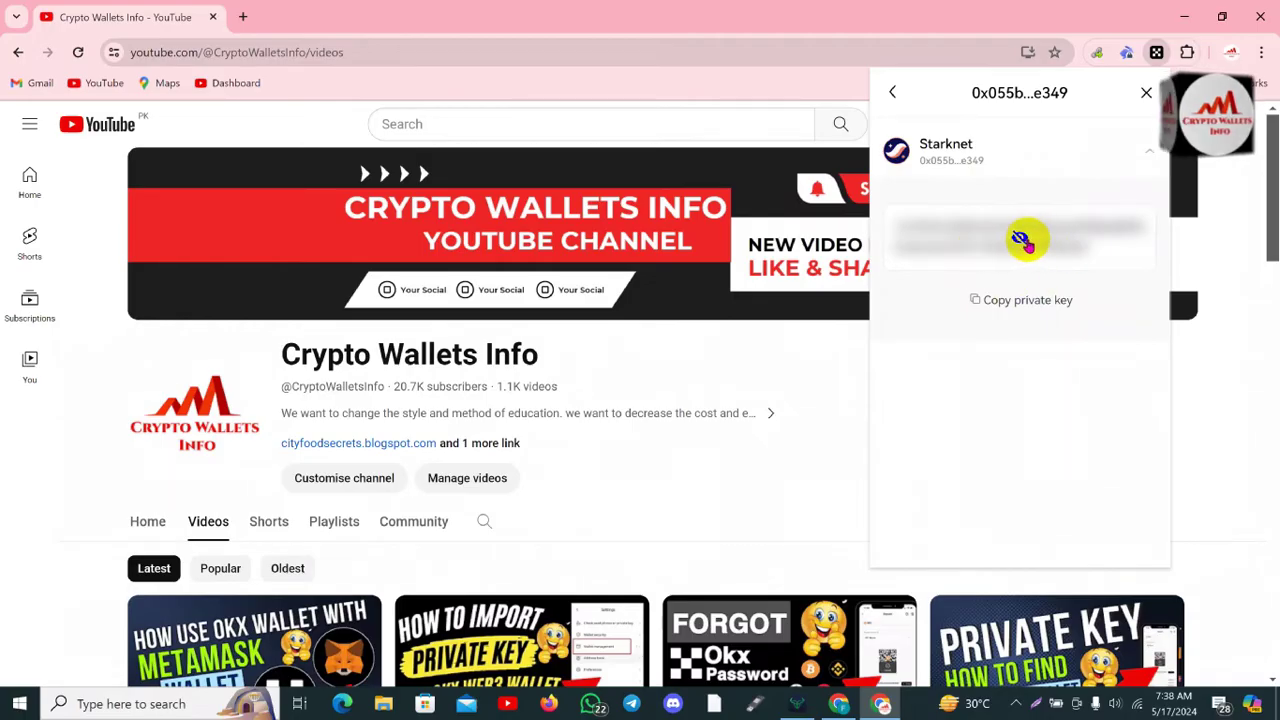
{"action": "left_click", "coordinate": [1020, 240]}
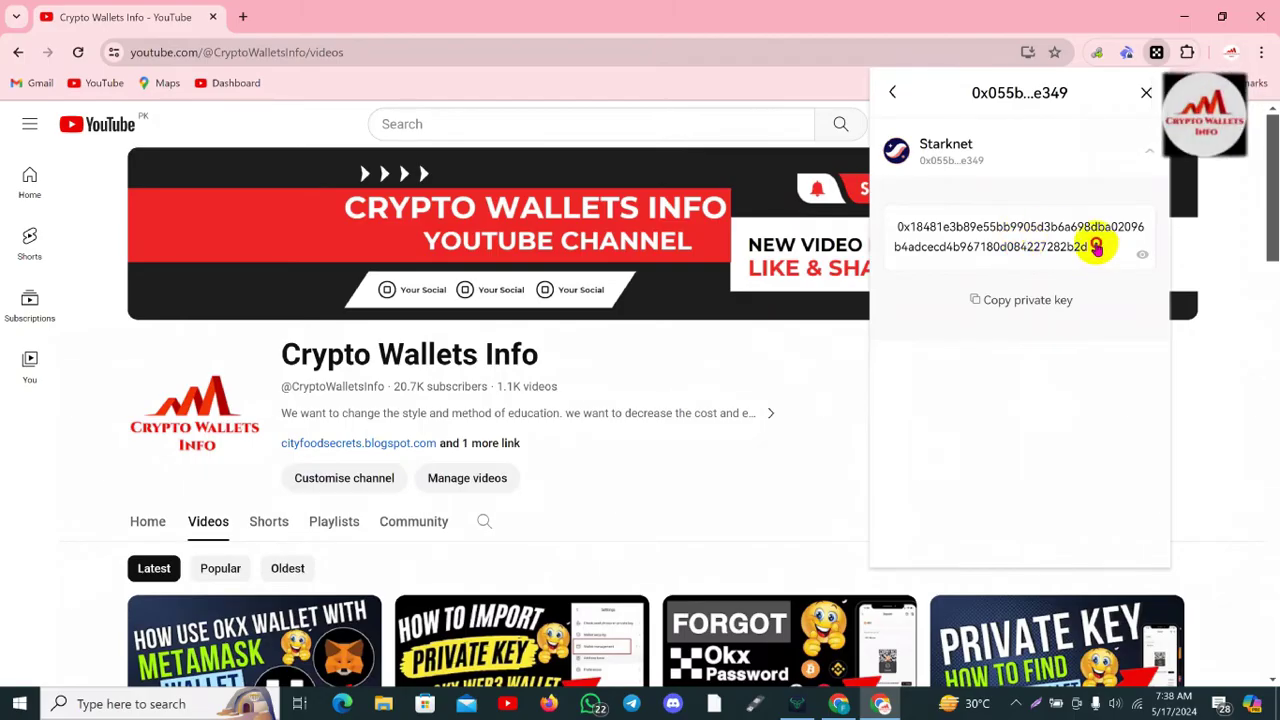
{"action": "left_click", "coordinate": [907, 232]}
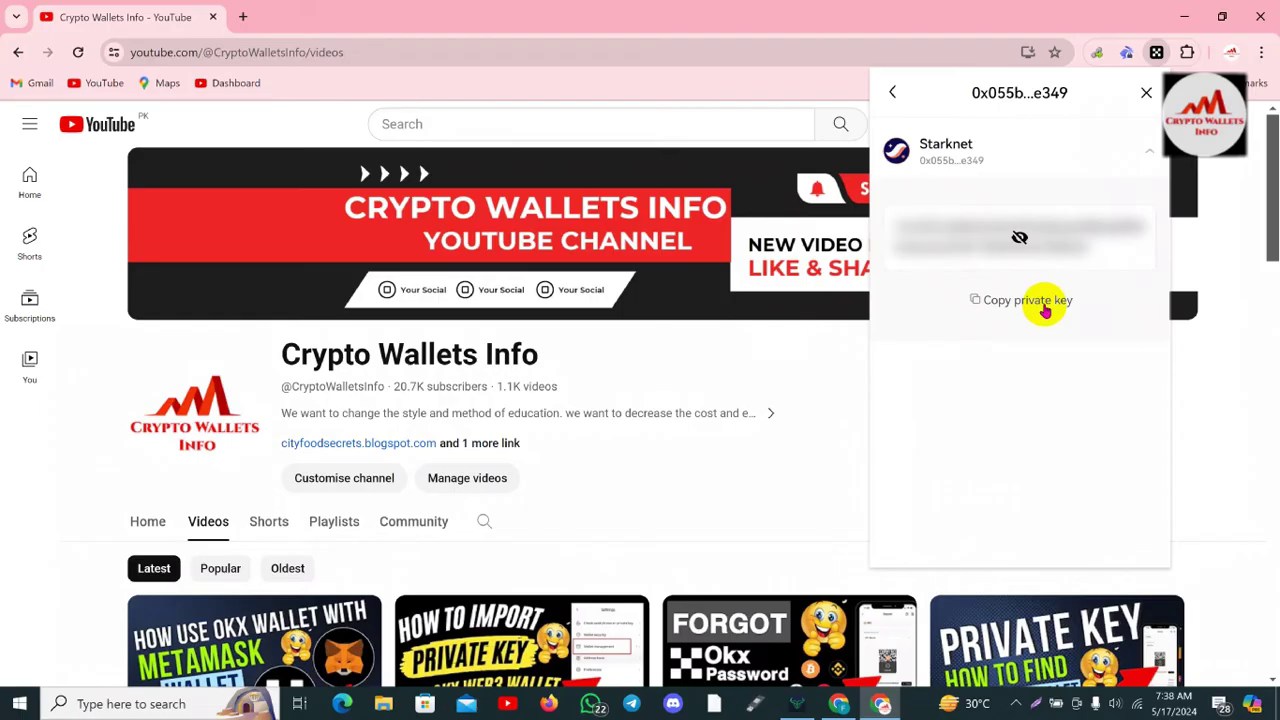
{"action": "left_click", "coordinate": [1021, 243]}
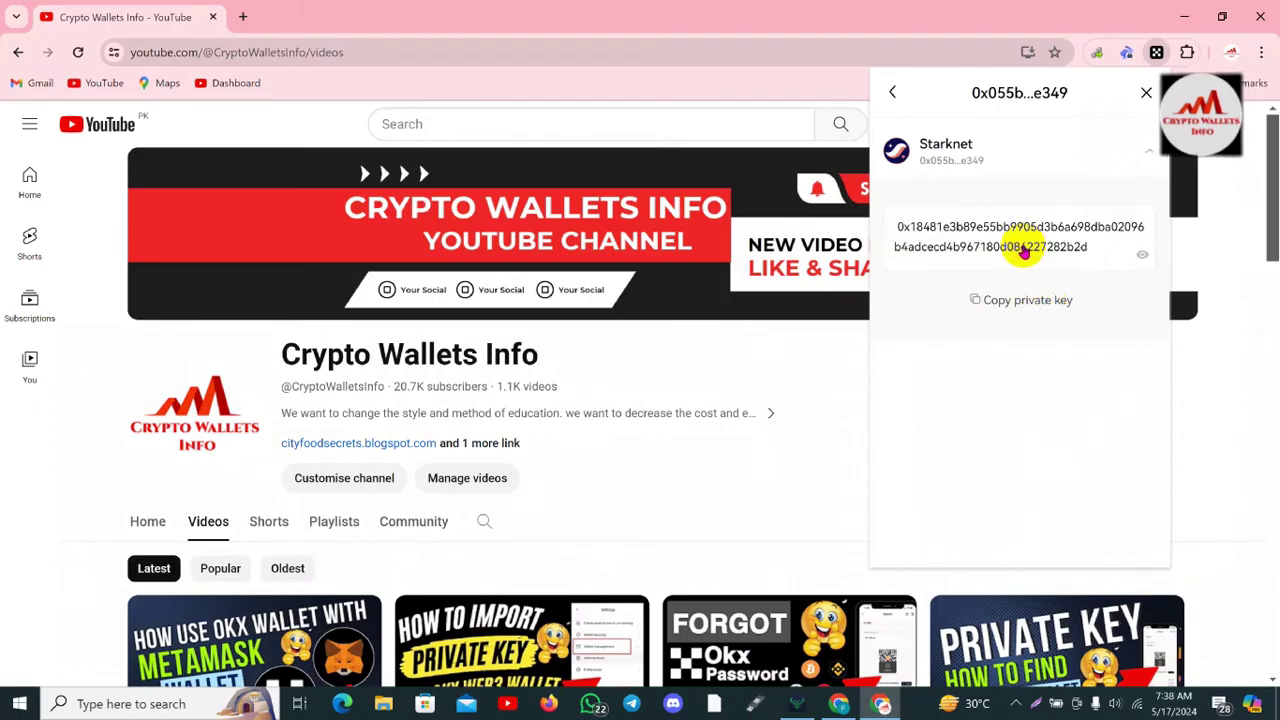
Step: Copy the Starknet private key to the clipboard and accept the copy confirmation
{"action": "left_click", "coordinate": [1028, 300]}
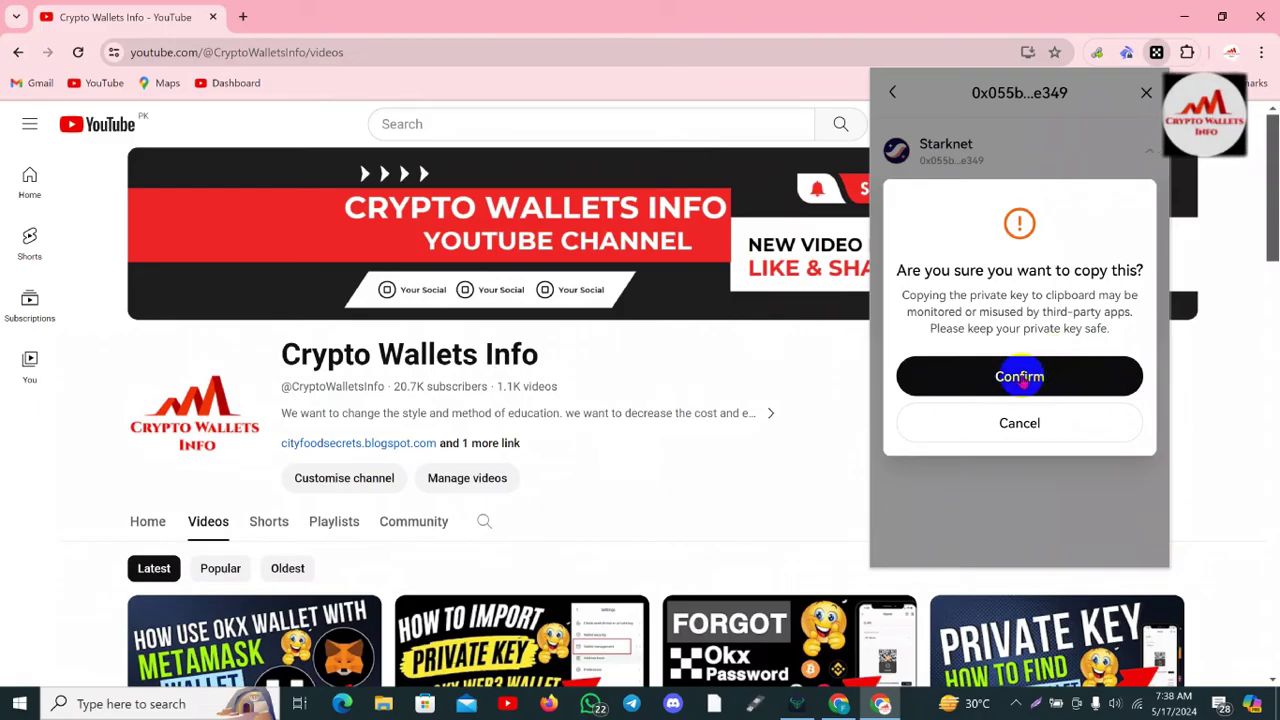
{"action": "left_click", "coordinate": [1019, 376]}
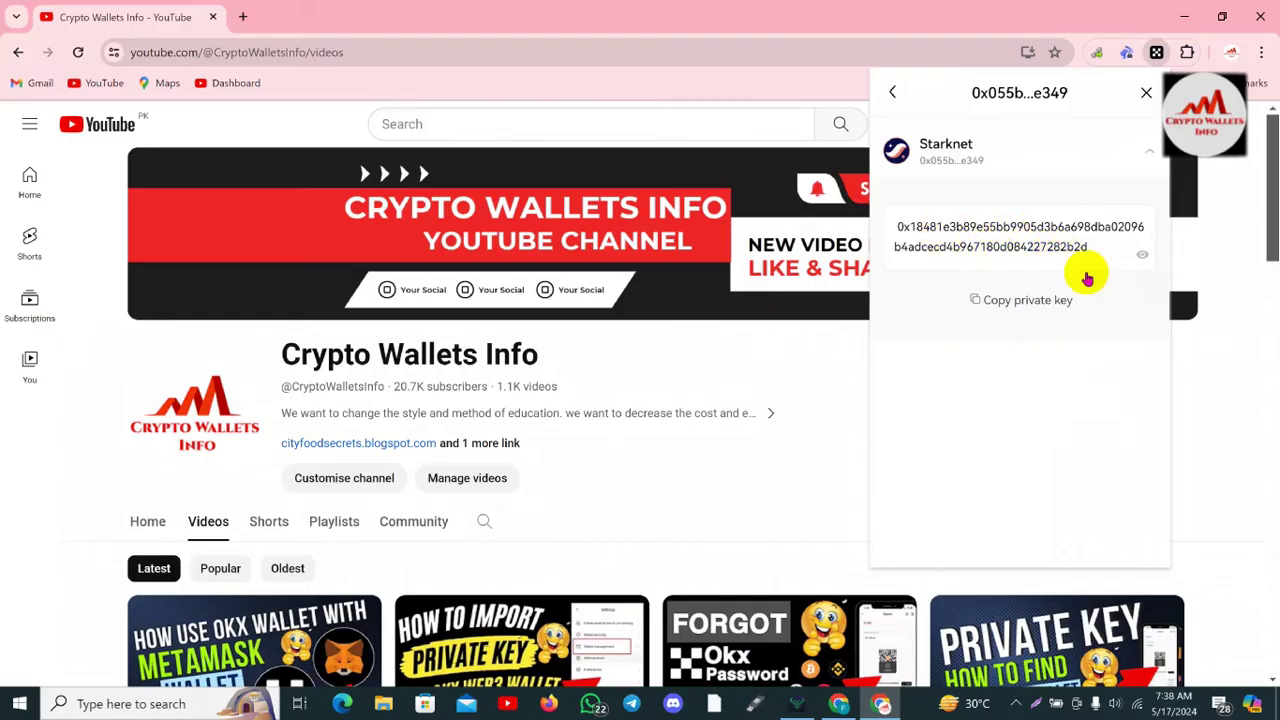
{"action": "left_click", "coordinate": [1034, 300]}
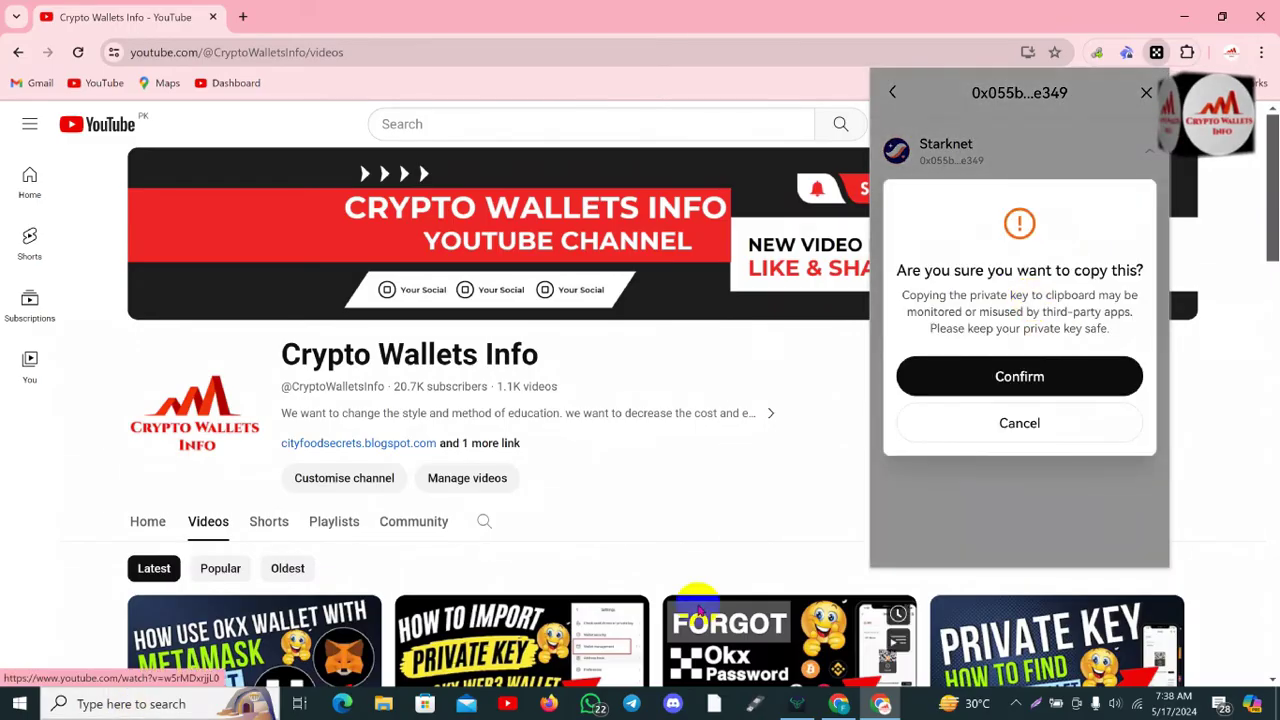
{"action": "left_click", "coordinate": [1060, 376]}
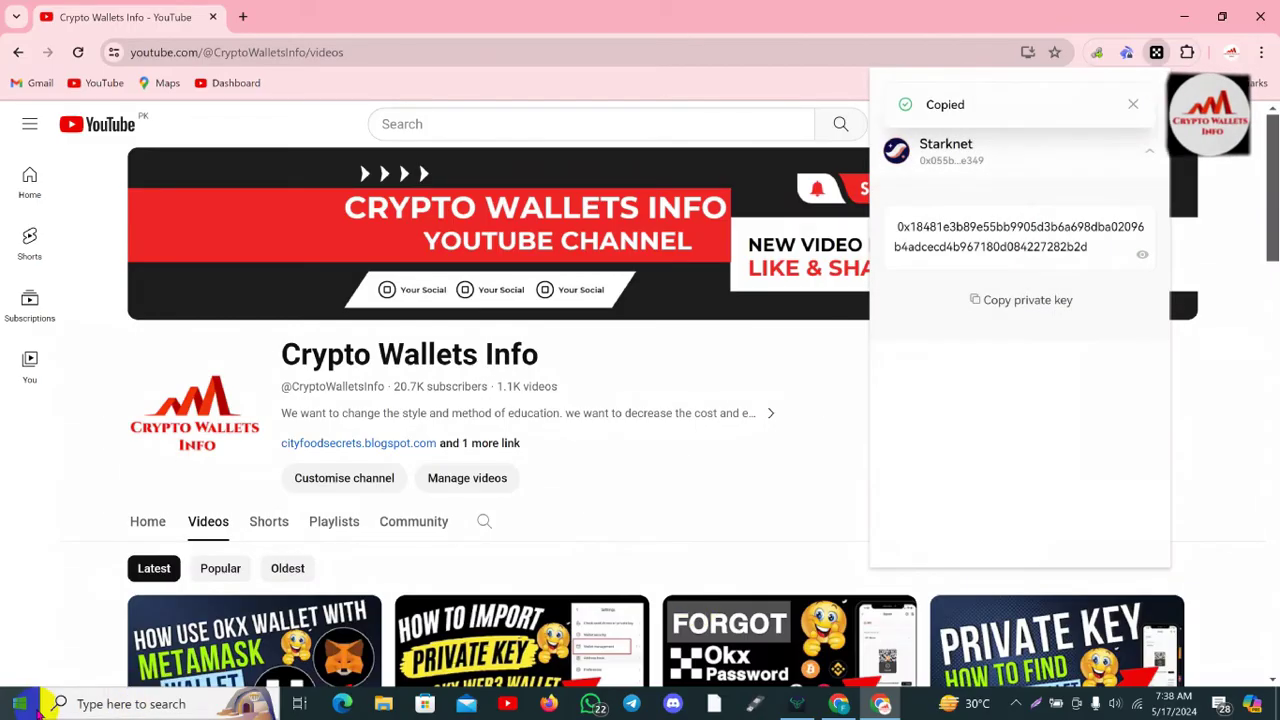
Step: Switch to a new Notepad document and paste the copied private key into it
{"action": "left_click", "coordinate": [157, 704]}
{"action": "type", "text": "note"}
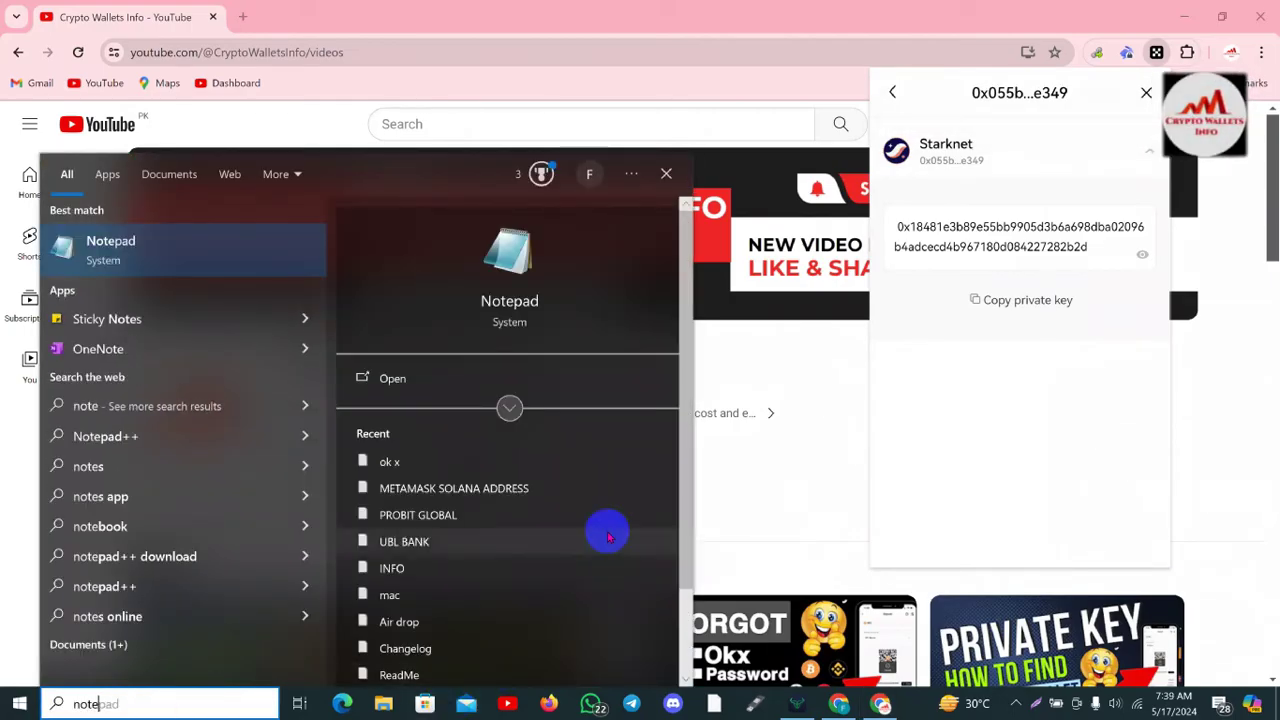
{"action": "left_click", "coordinate": [422, 380]}
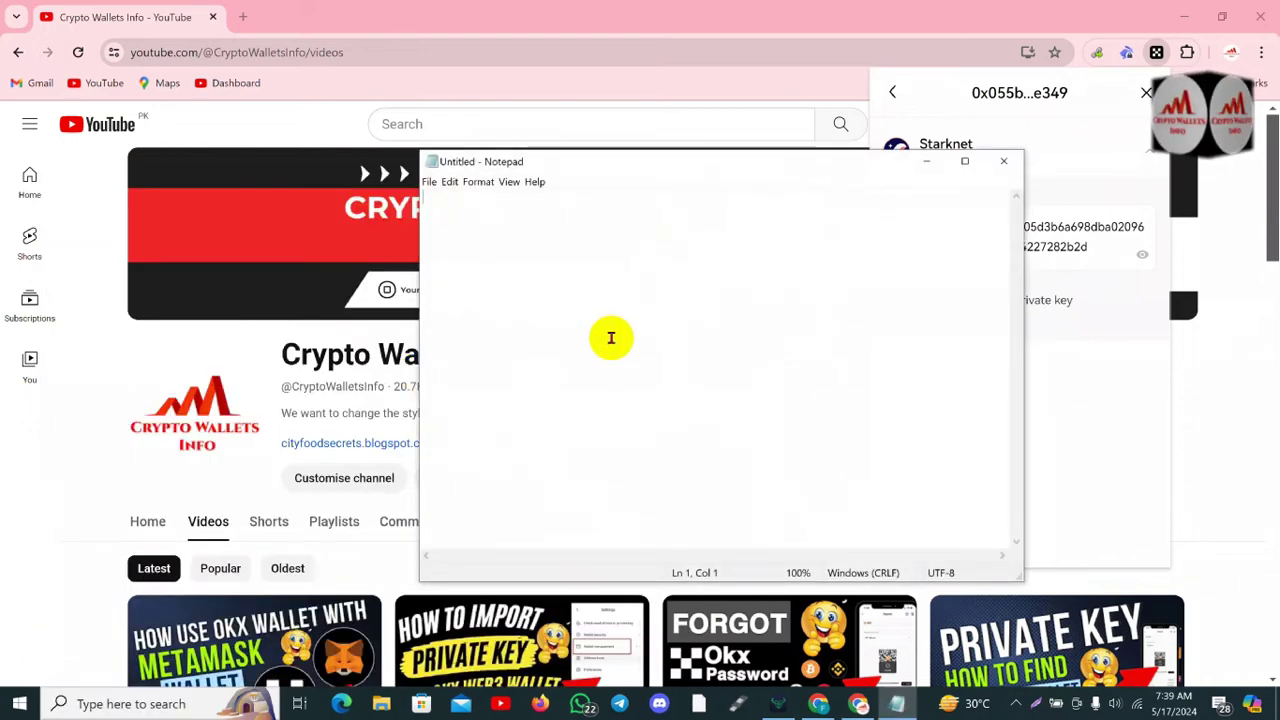
{"action": "key", "text": "ctrl+v"}
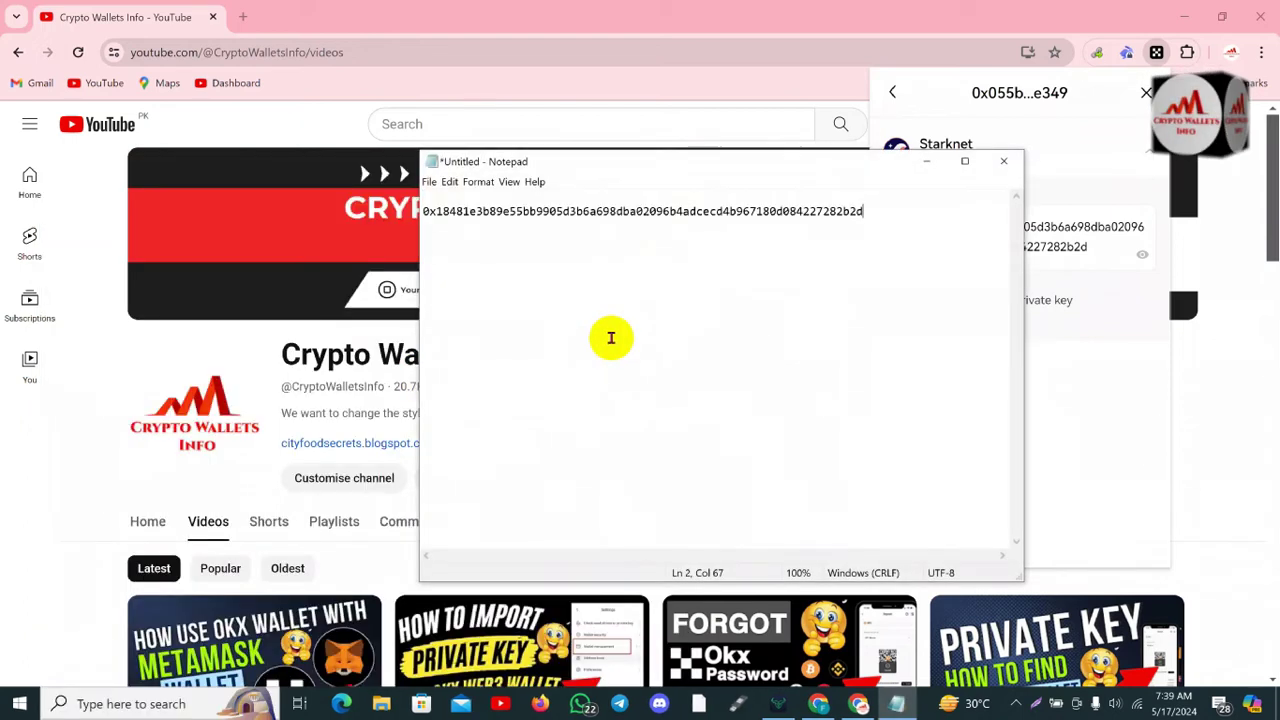
{"action": "key", "text": "Return"}
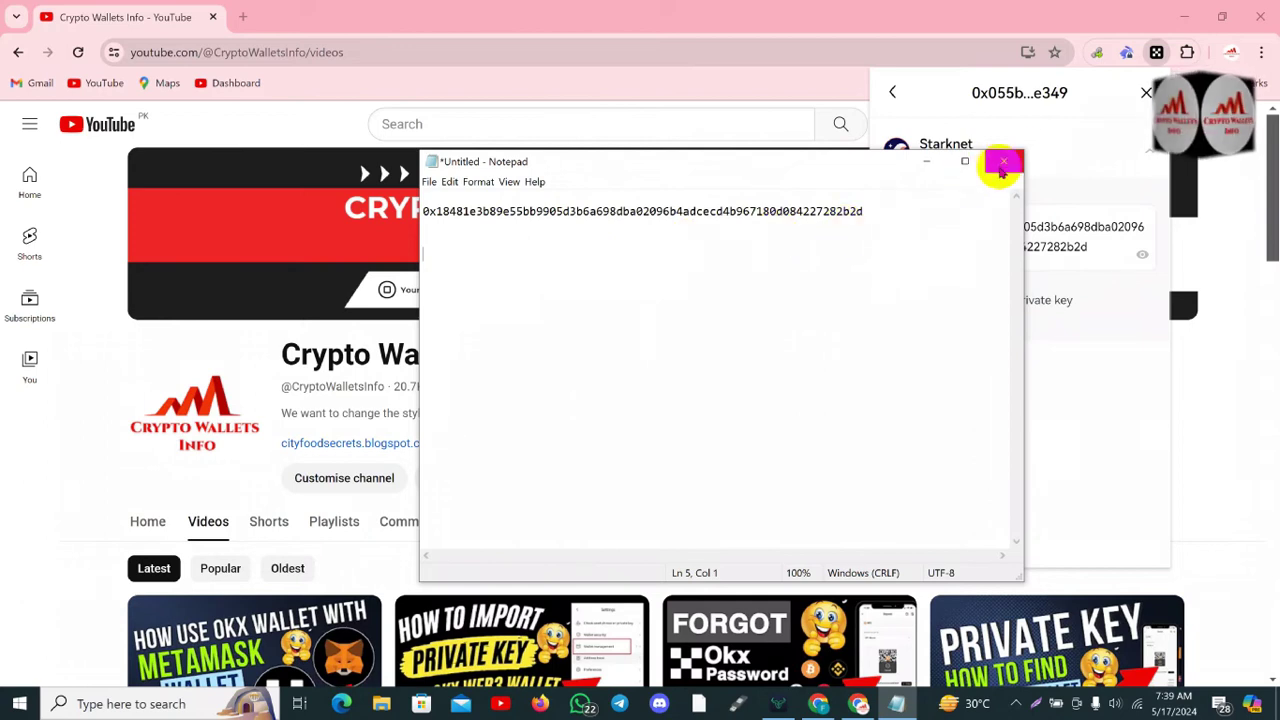
{"action": "left_click", "coordinate": [916, 210]}
{"action": "left_click", "coordinate": [431, 226]}
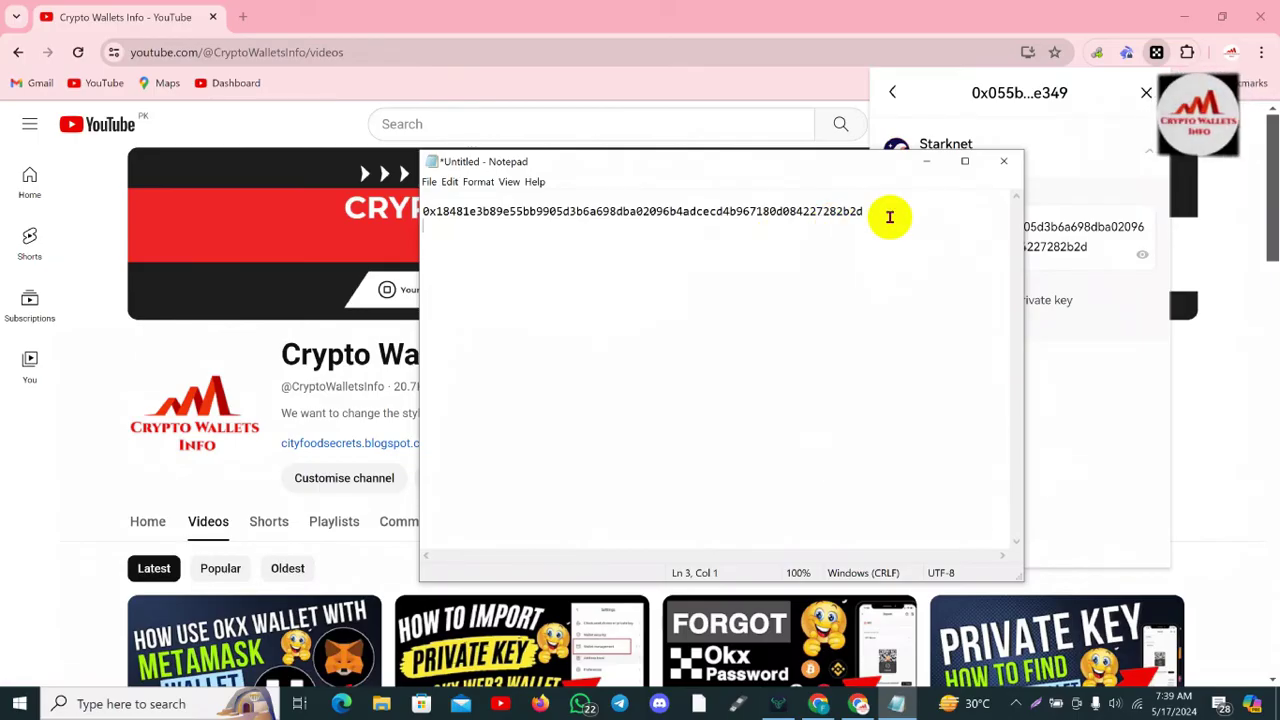
{"action": "left_click", "coordinate": [438, 231]}
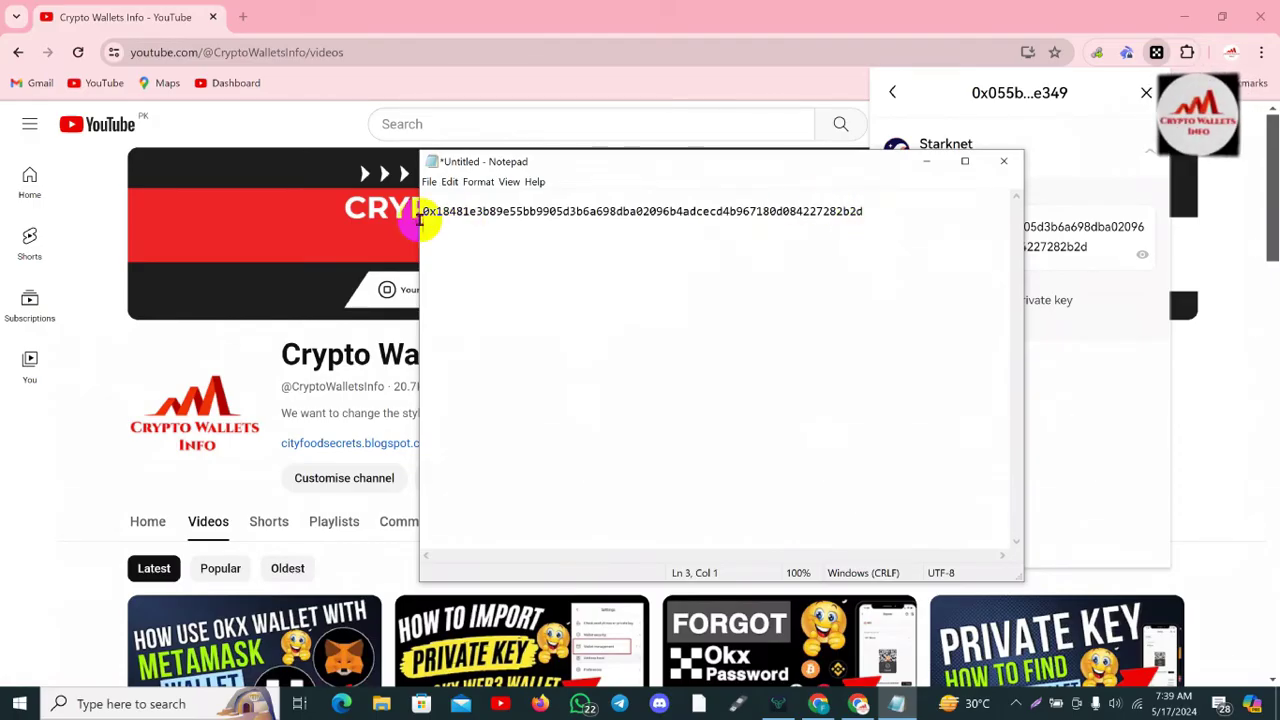
Step: Switch back to the OKX Wallet extension and return from the private key page to its main settings
{"action": "left_click", "coordinate": [1066, 125]}
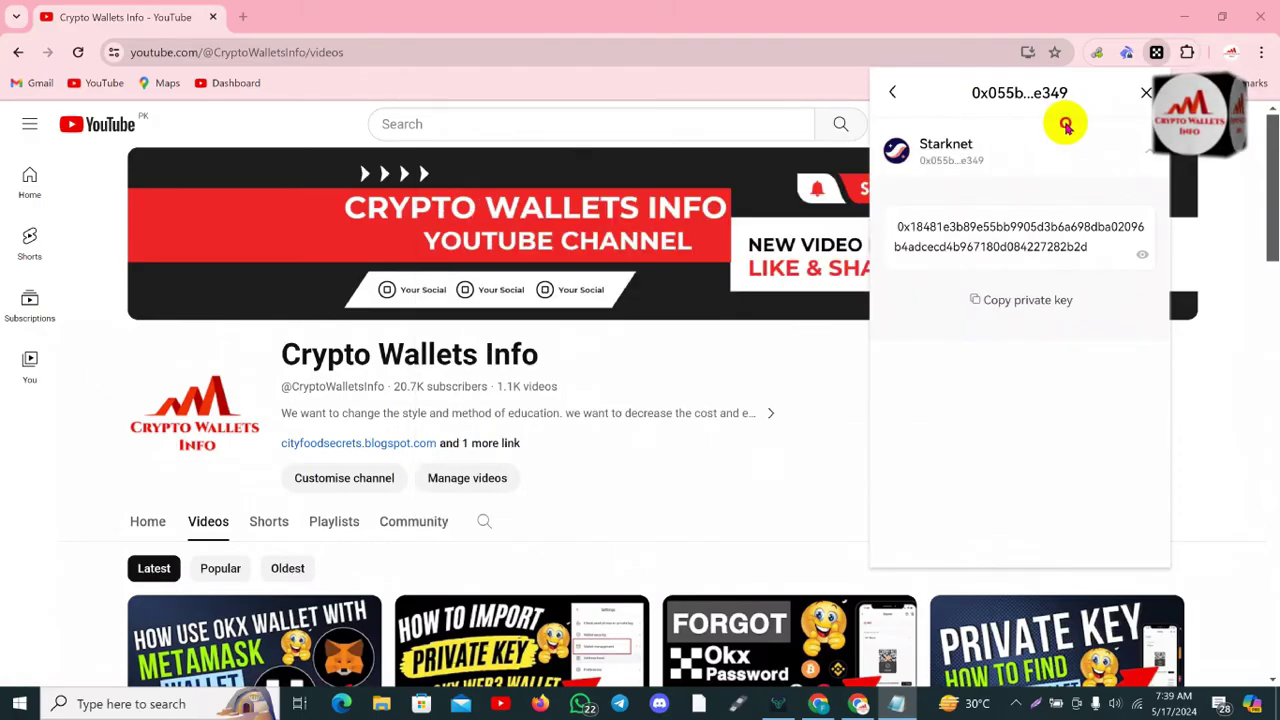
{"action": "left_click", "coordinate": [899, 93]}
{"action": "left_click", "coordinate": [899, 93]}
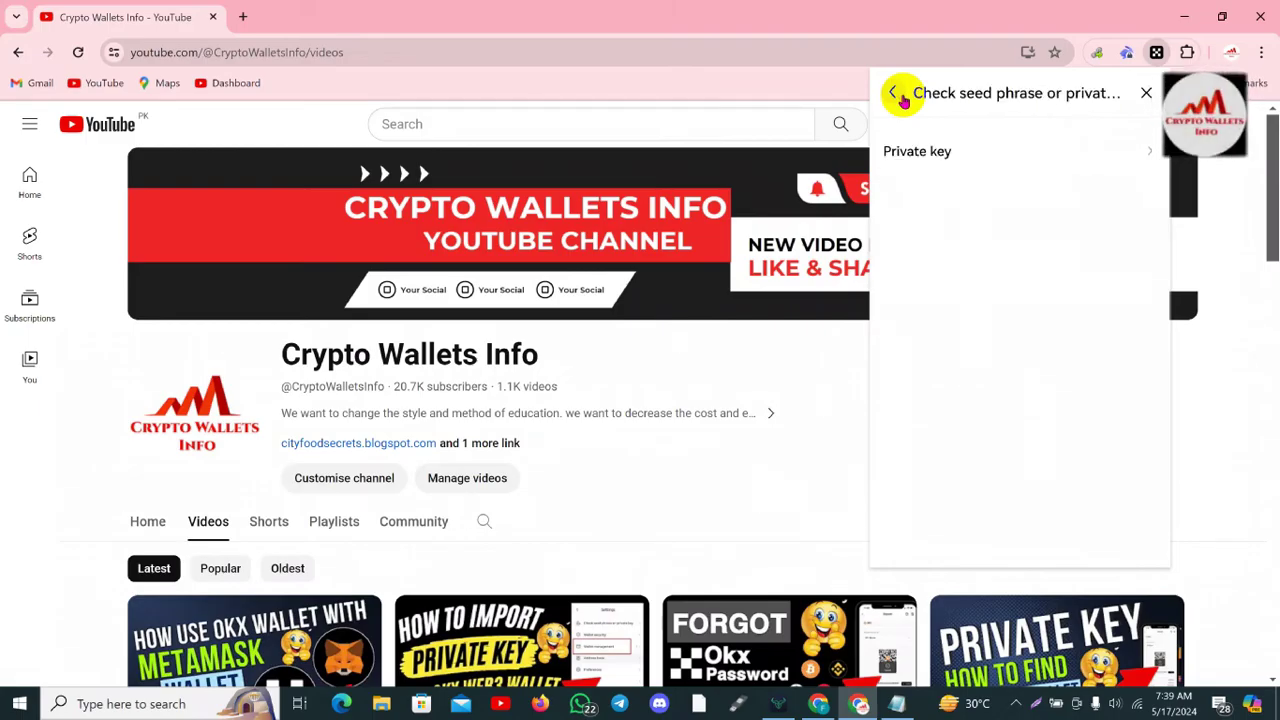
{"action": "left_click", "coordinate": [895, 93]}
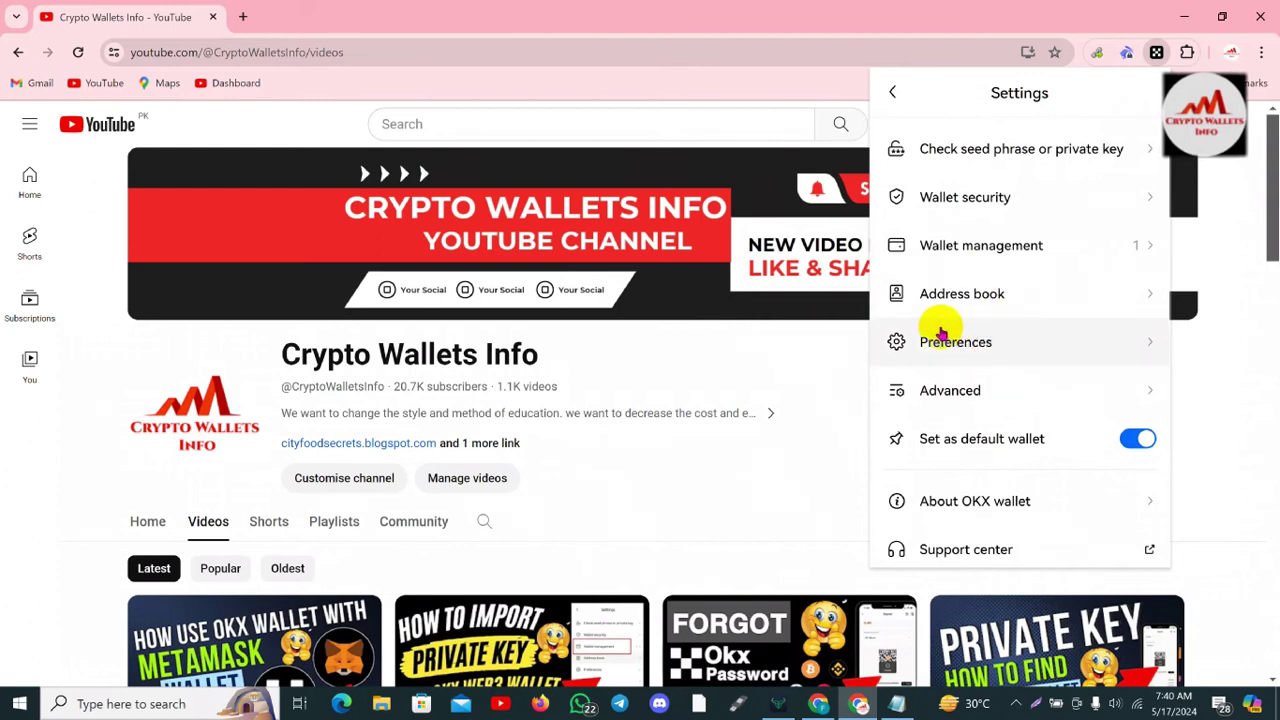
Step: From wallet management, start adding a wallet by importing an existing one with a private key
{"action": "left_click", "coordinate": [1041, 255]}
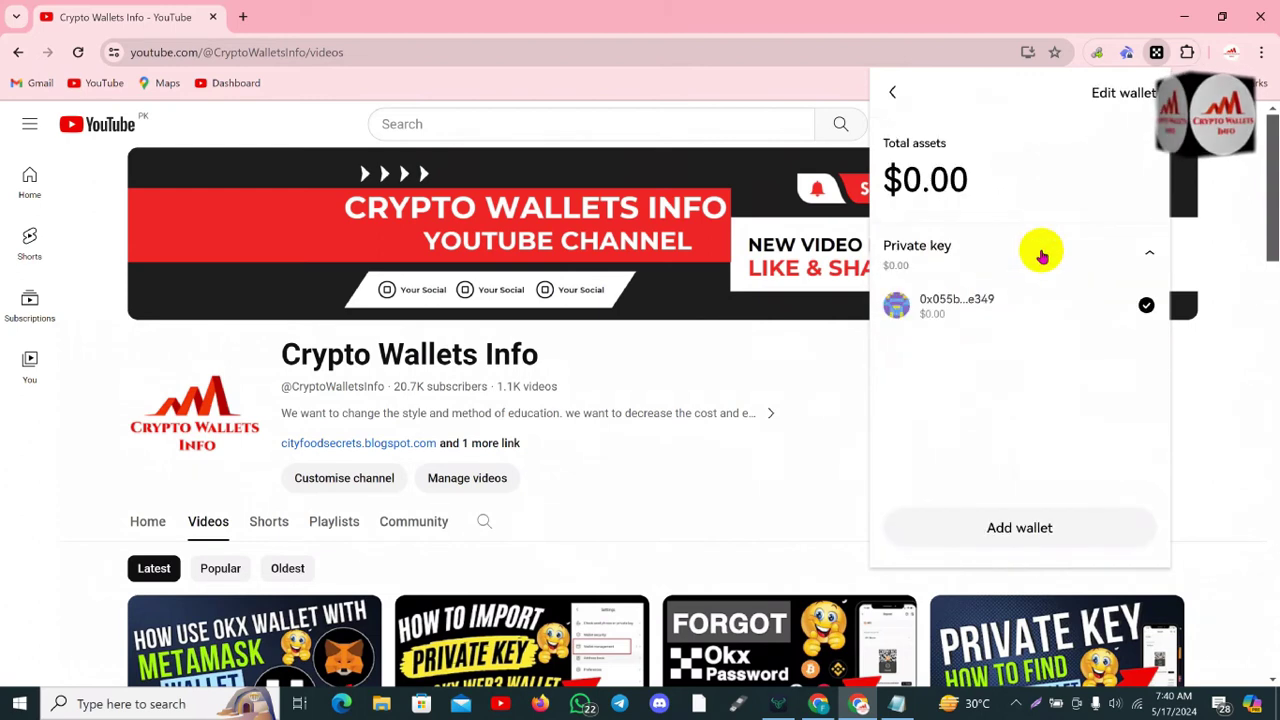
{"action": "left_click", "coordinate": [1021, 524]}
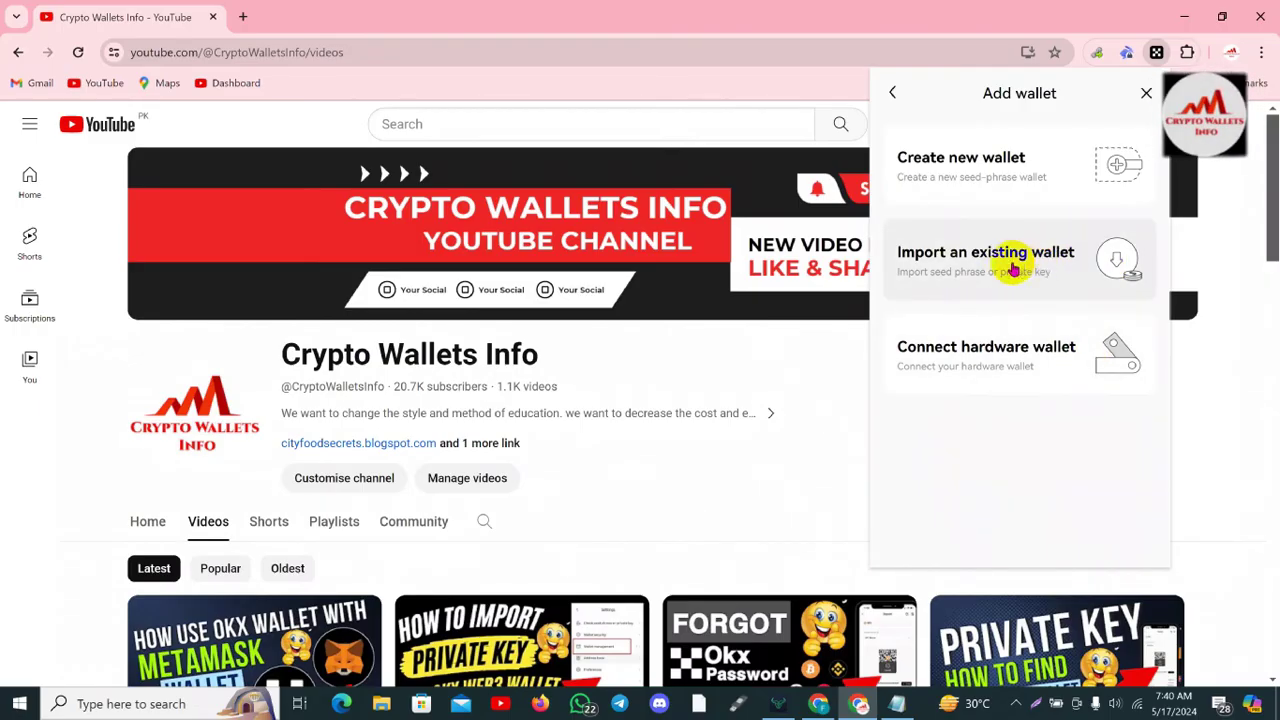
{"action": "left_click", "coordinate": [975, 262]}
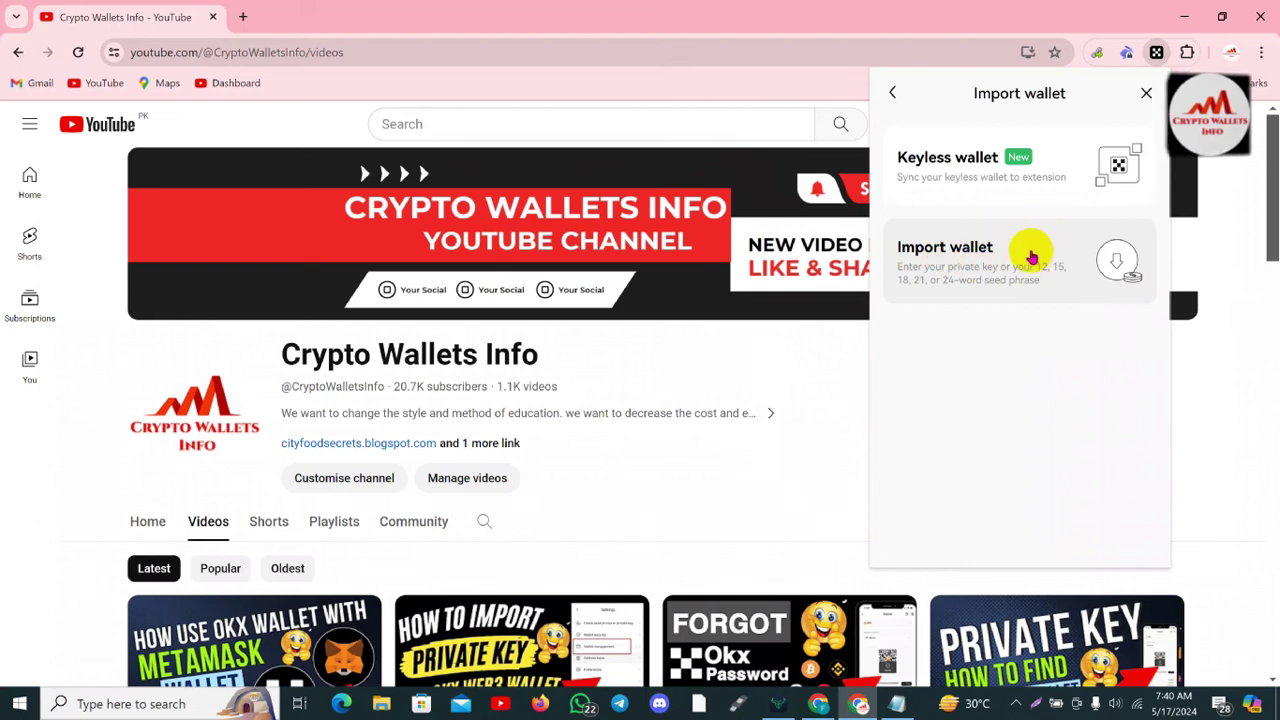
{"action": "left_click", "coordinate": [984, 262]}
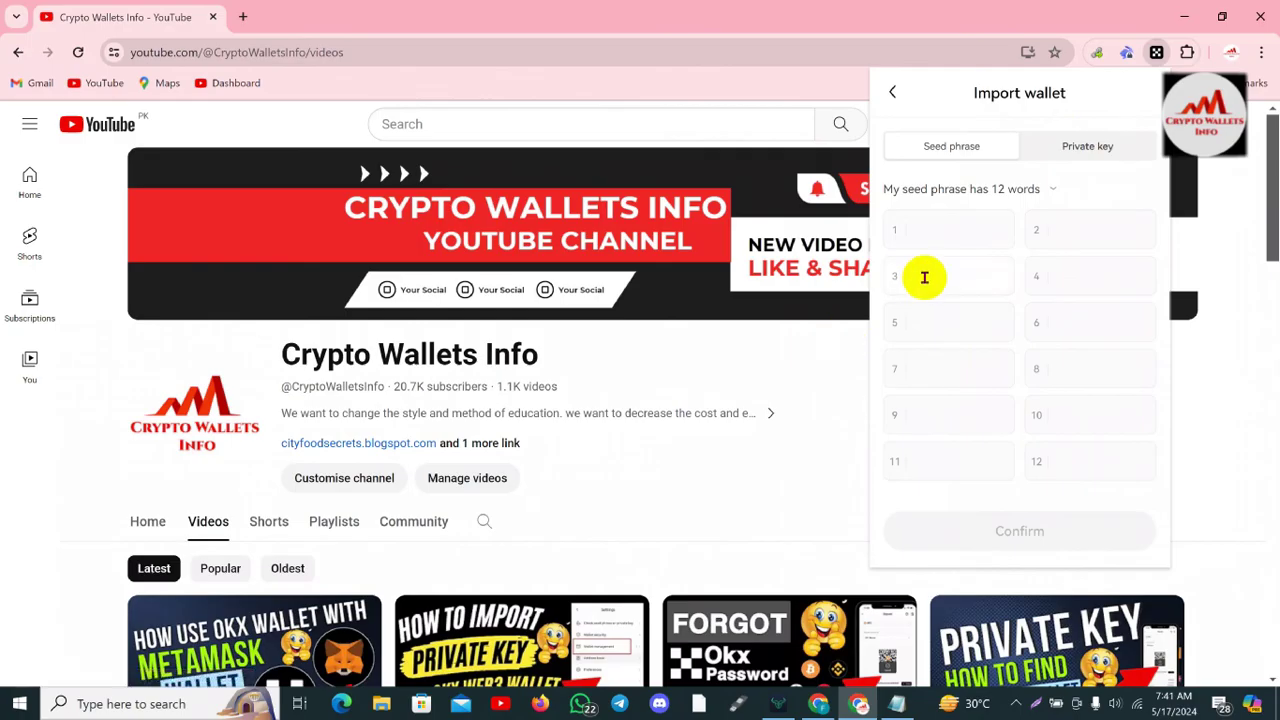
{"action": "left_click", "coordinate": [1118, 148]}
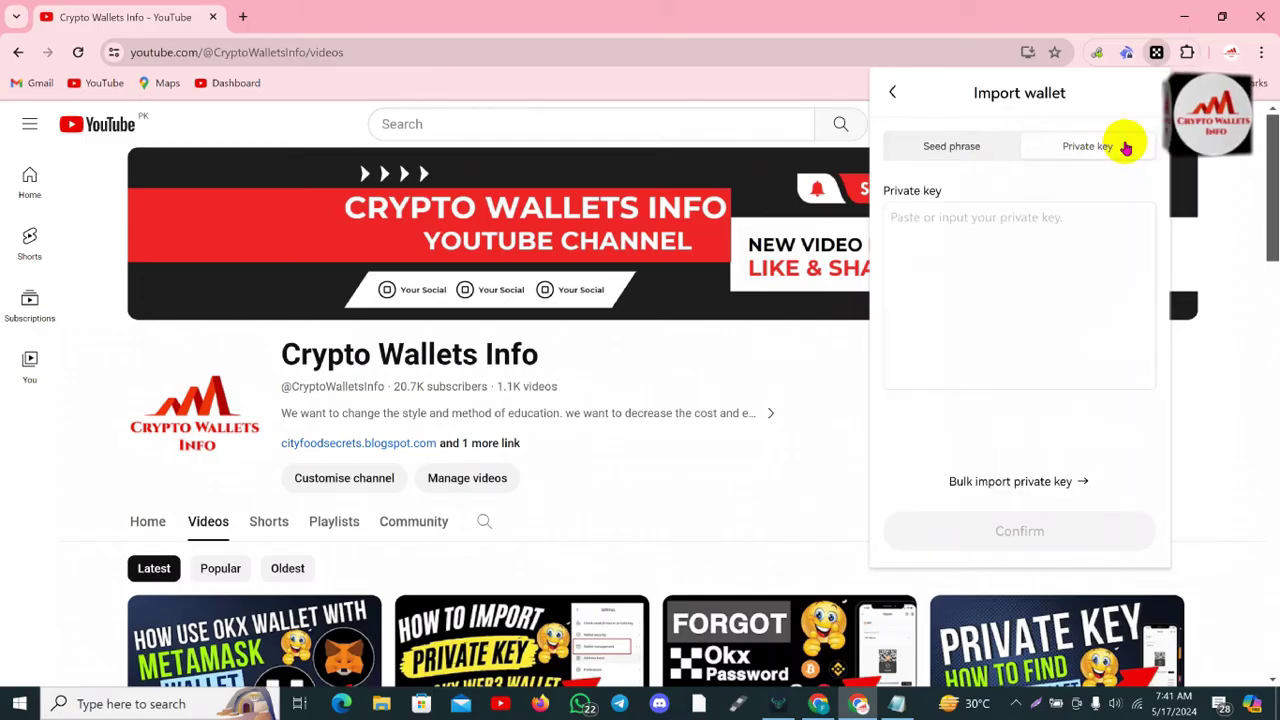
Step: Paste the copied private key into the private key field of the wallet import form
{"action": "left_click", "coordinate": [986, 242]}
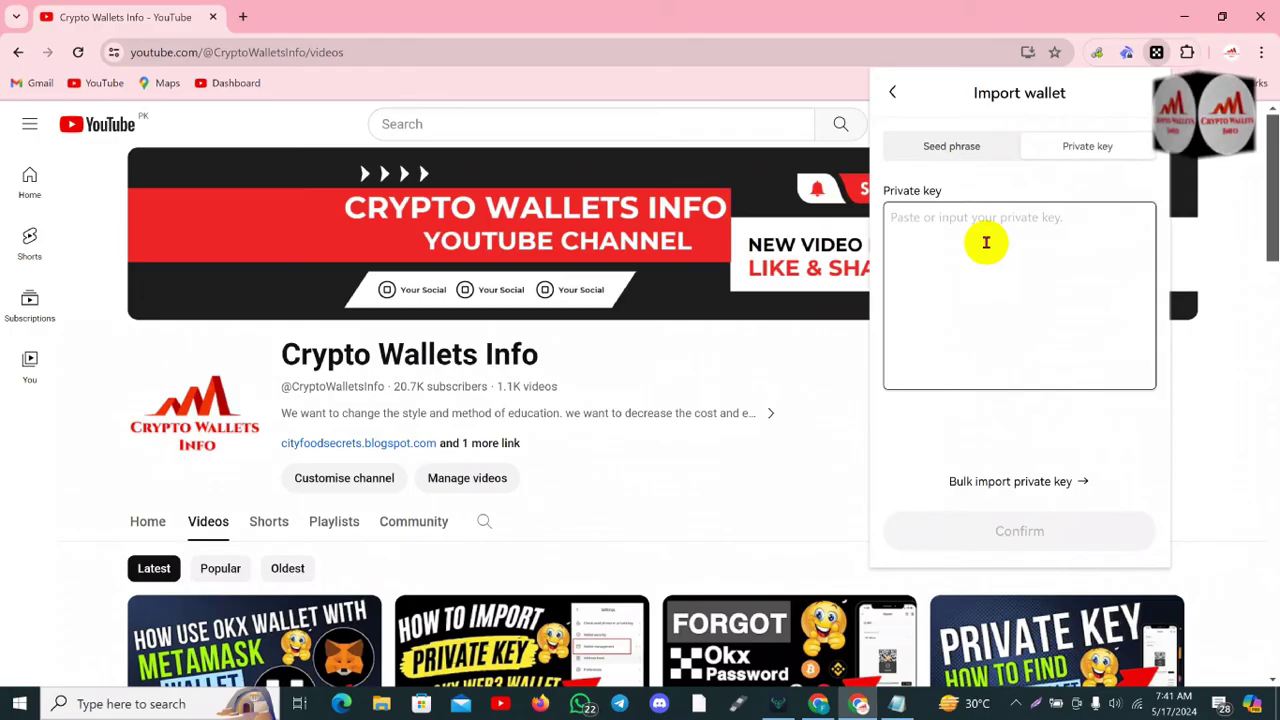
{"action": "key", "text": "ctrl+v"}
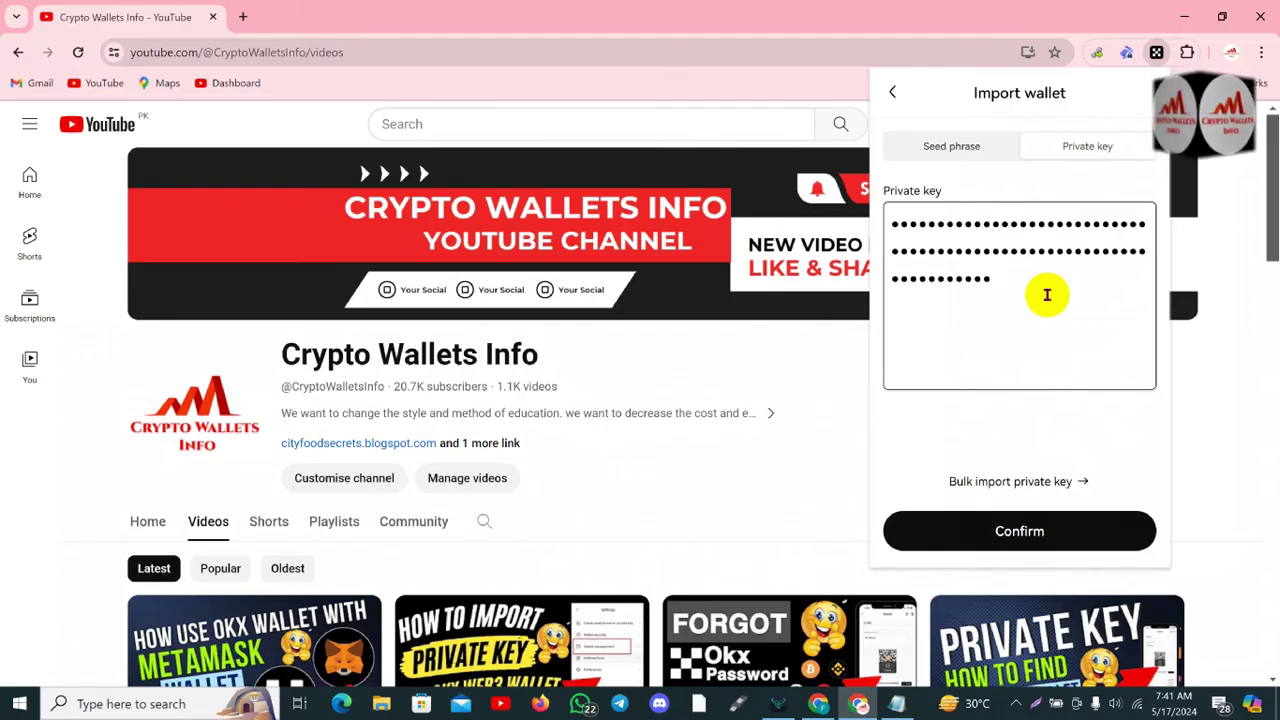
{"action": "left_click", "coordinate": [1015, 268]}
{"action": "mouse_move", "coordinate": [1015, 268]}
{"action": "left_mouse_down"}
{"action": "mouse_move", "coordinate": [894, 229]}
{"action": "mouse_move", "coordinate": [994, 257]}
{"action": "left_mouse_up"}
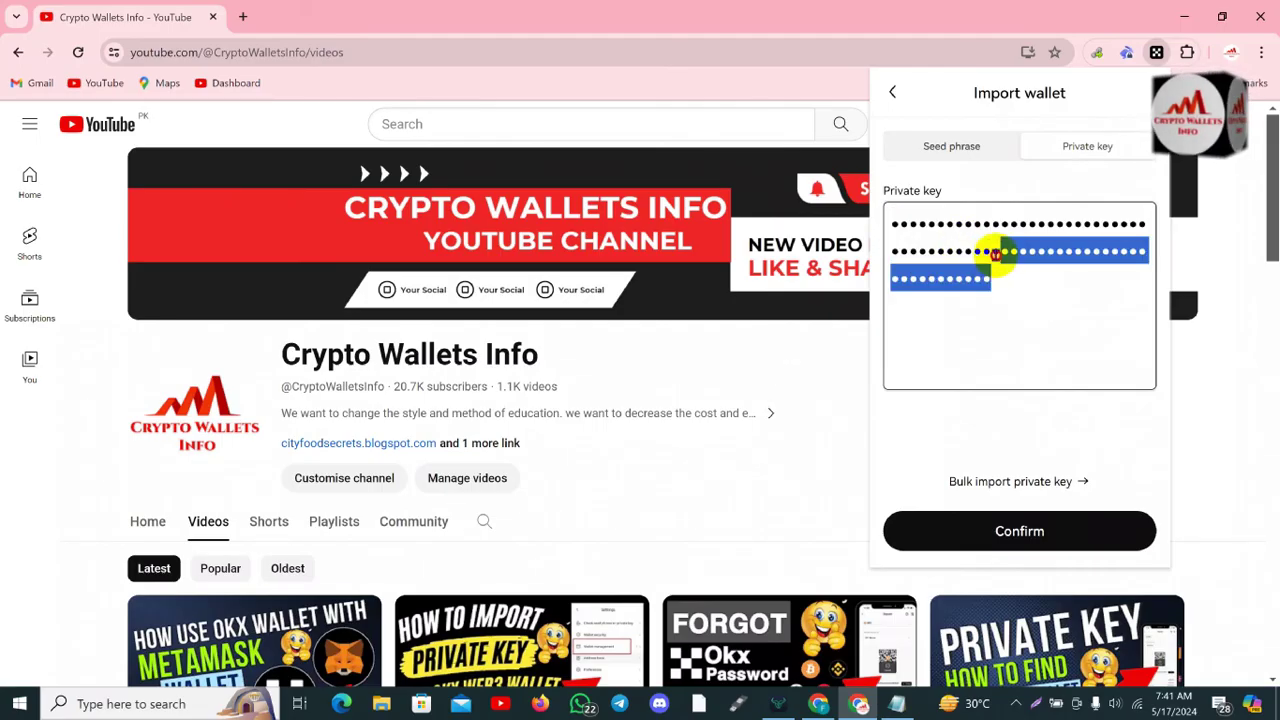
{"action": "left_click", "coordinate": [994, 254]}
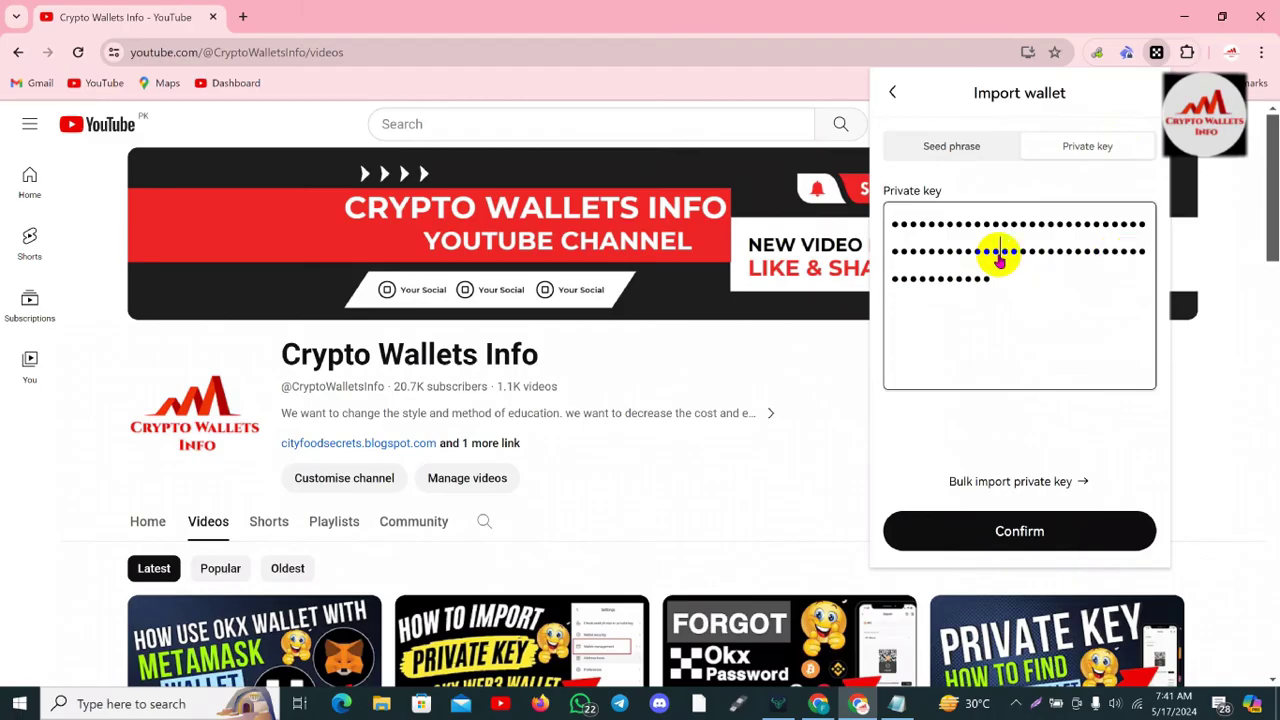
Step: Leave the wallet import form without confirming and close the wallet extension
{"action": "left_click", "coordinate": [895, 92]}
{"action": "left_click", "coordinate": [895, 92]}
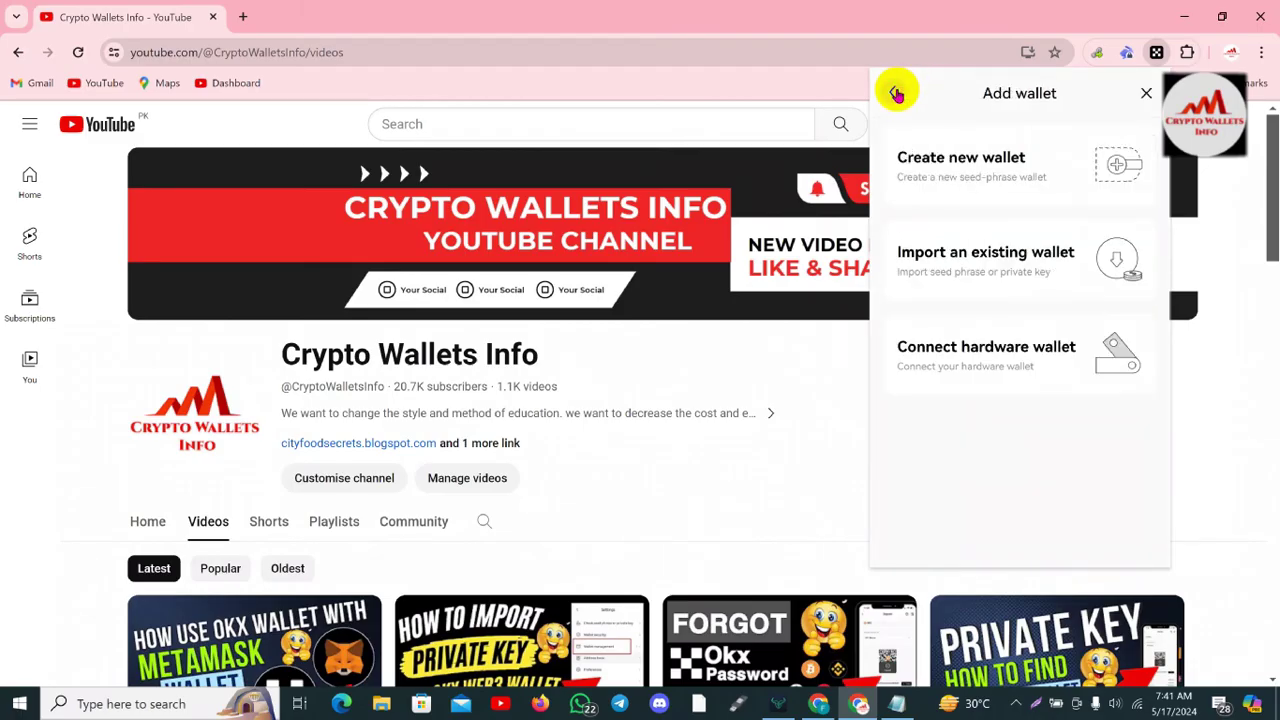
{"action": "left_click", "coordinate": [686, 12]}
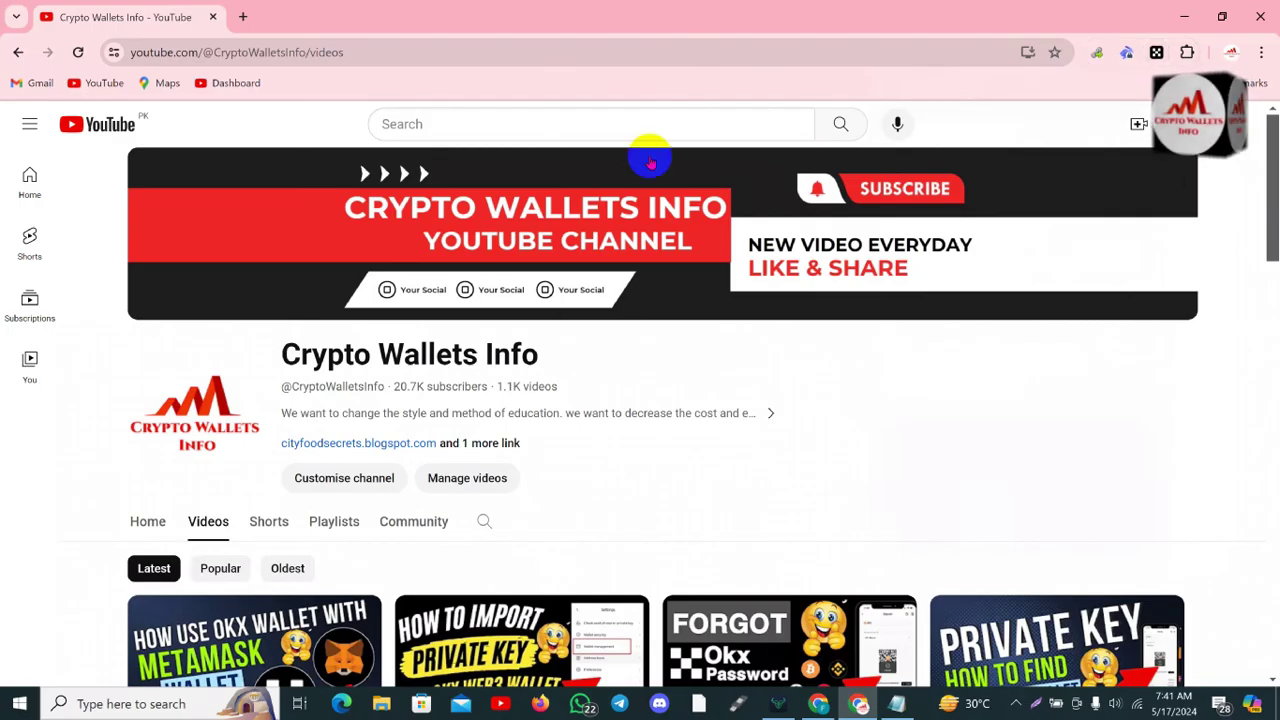
Step: Highlight the Crypto Wallets Info channel name and browse the channel's list of videos
{"action": "left_click_drag", "start_coordinate": [540, 356], "coordinate": [280, 357]}
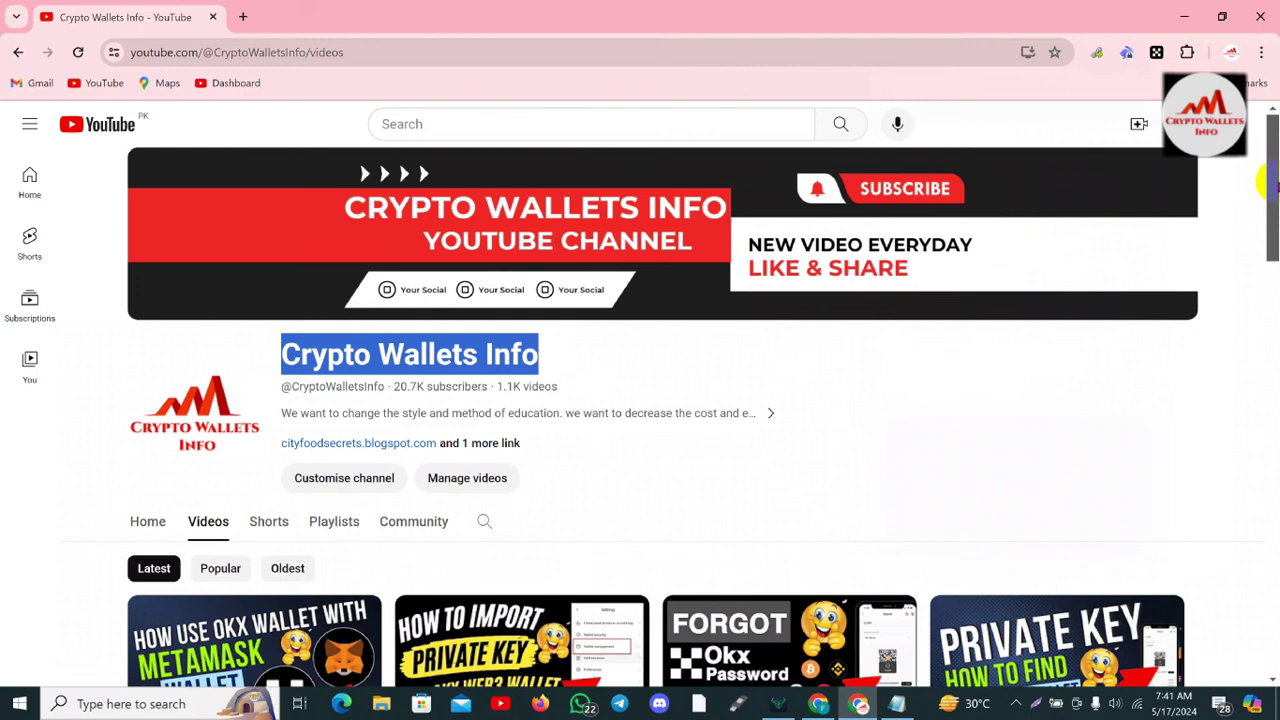
{"action": "left_click_drag", "start_coordinate": [1272, 183], "coordinate": [1271, 366]}
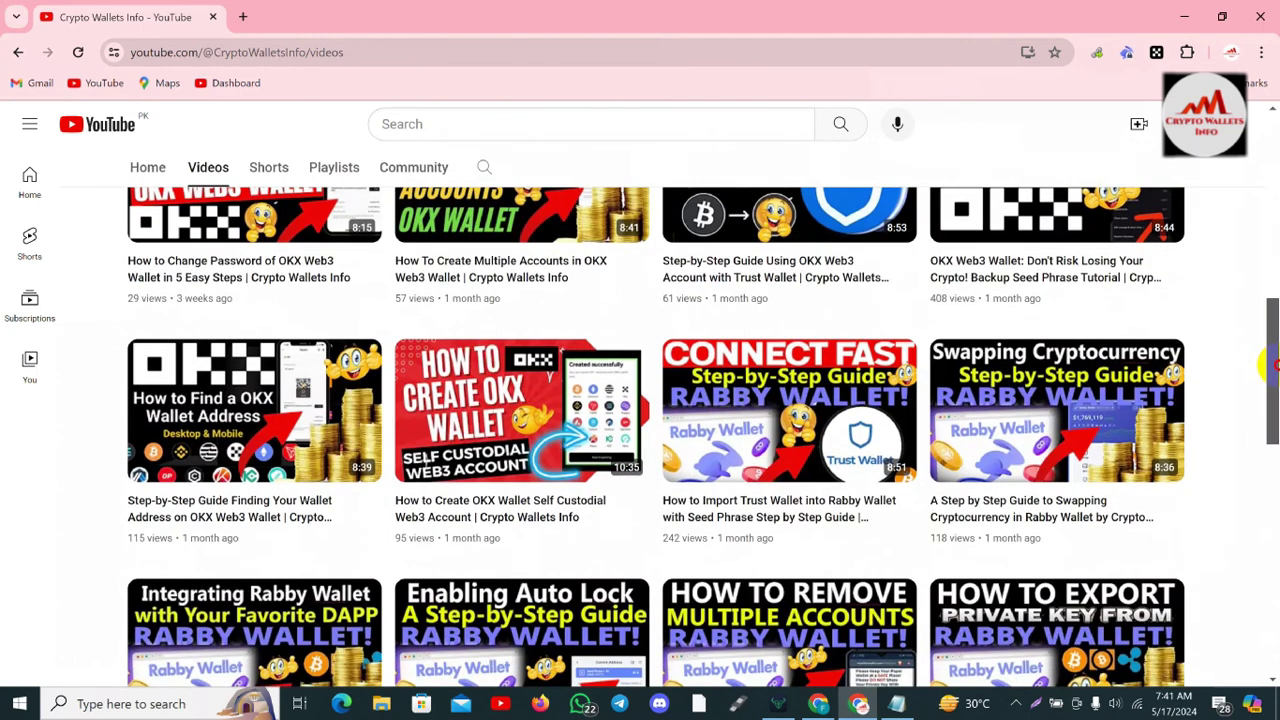